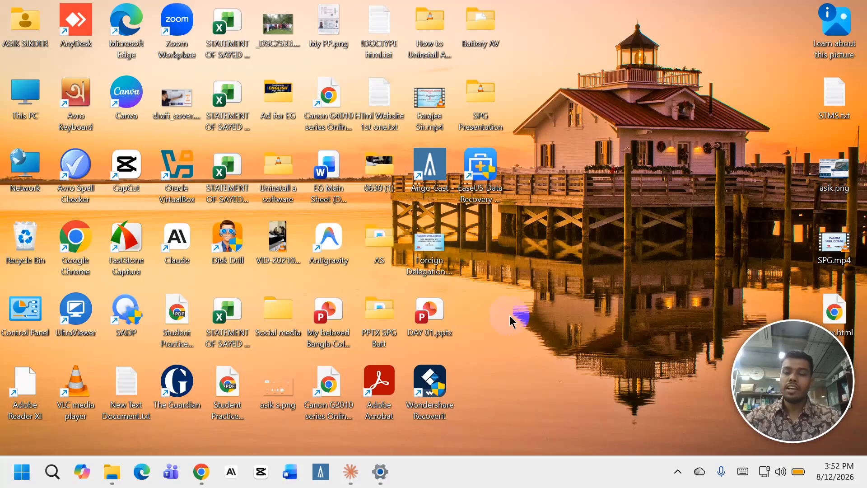
- Switch to the Chrome window with Microsoft's Download Windows 11 page and return to the beginning of the page
left_click(320, 469)
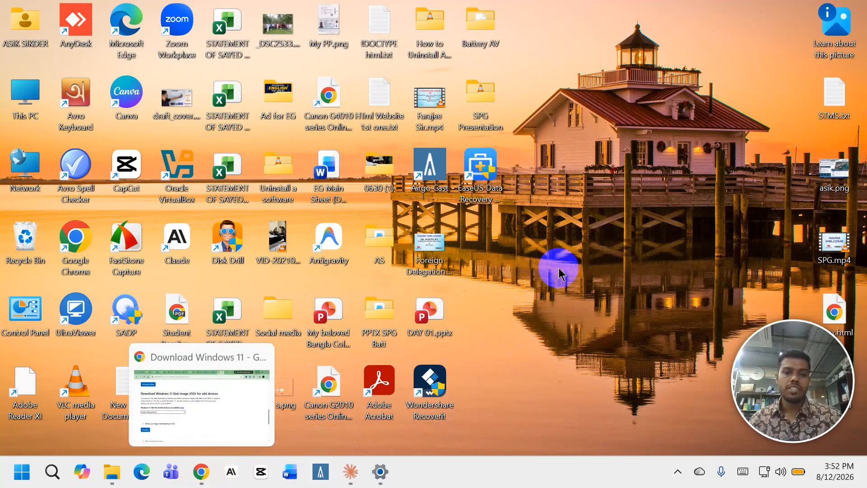
left_click(182, 475)
left_click(200, 472)
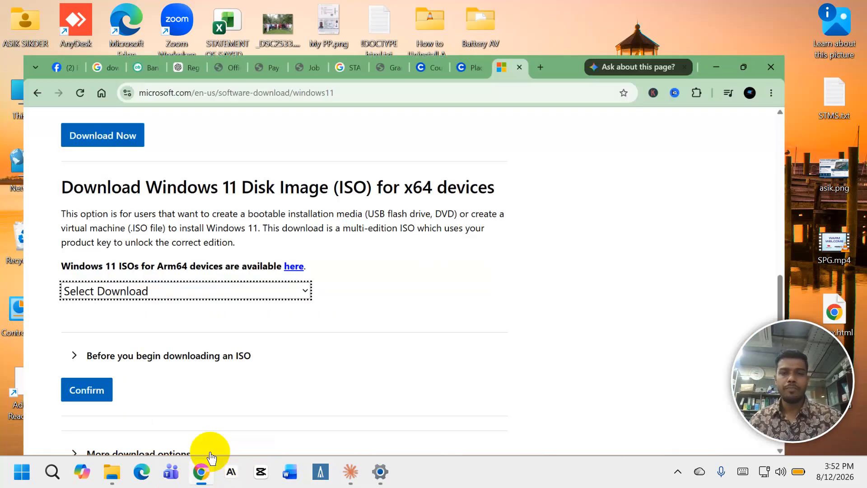
scroll(401, 181, "up", 6)
scroll(405, 213, "up", 8)
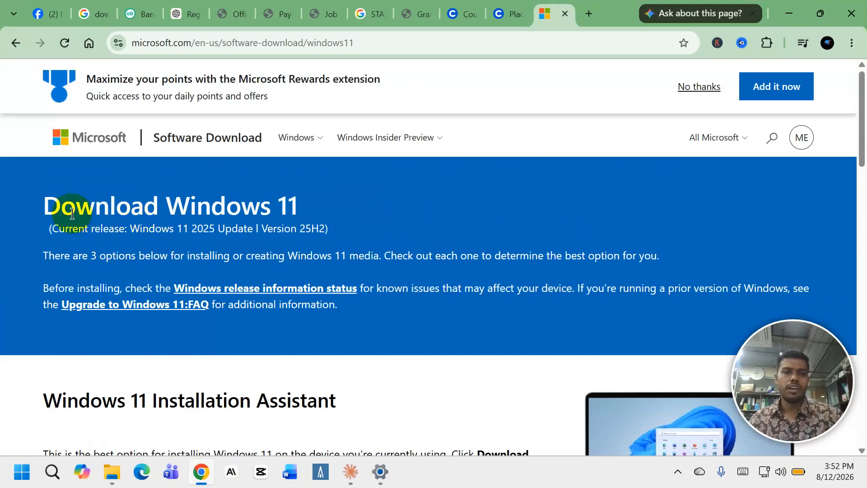
- Reopen Microsoft's Download Windows 11 page from the Google results and find the Disk Image (ISO) for x64 devices section
left_click(14, 44)
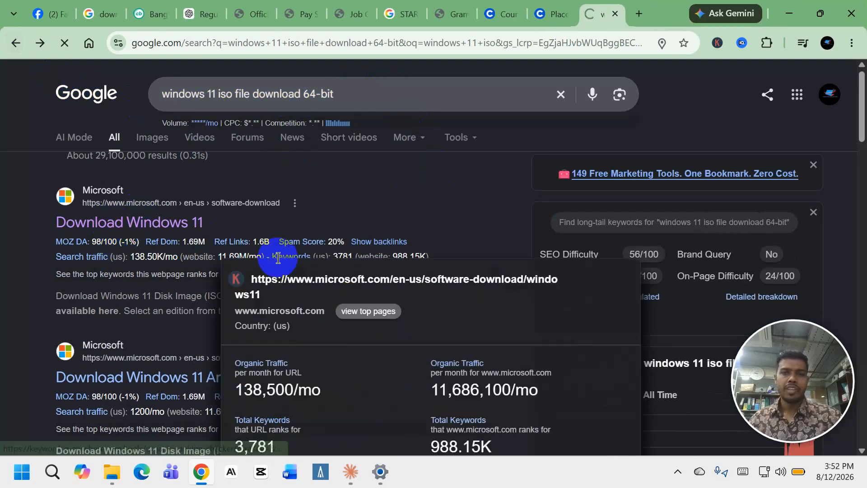
scroll(431, 247, "down", 7)
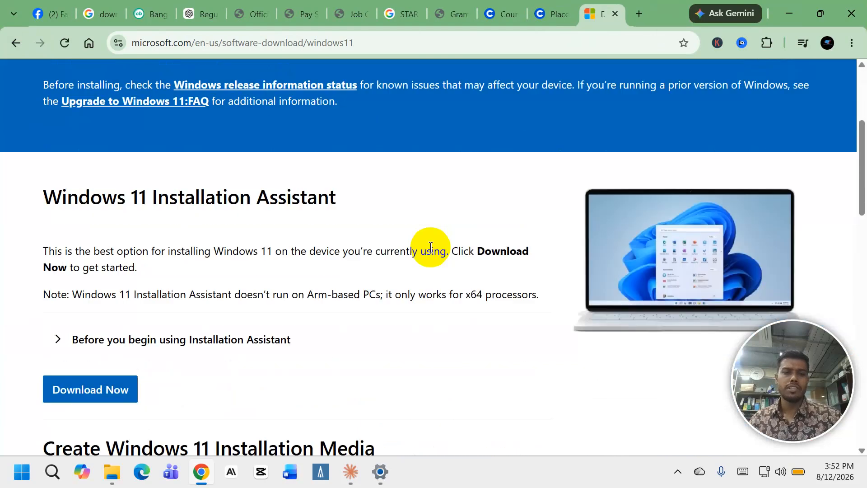
scroll(215, 274, "up", 1)
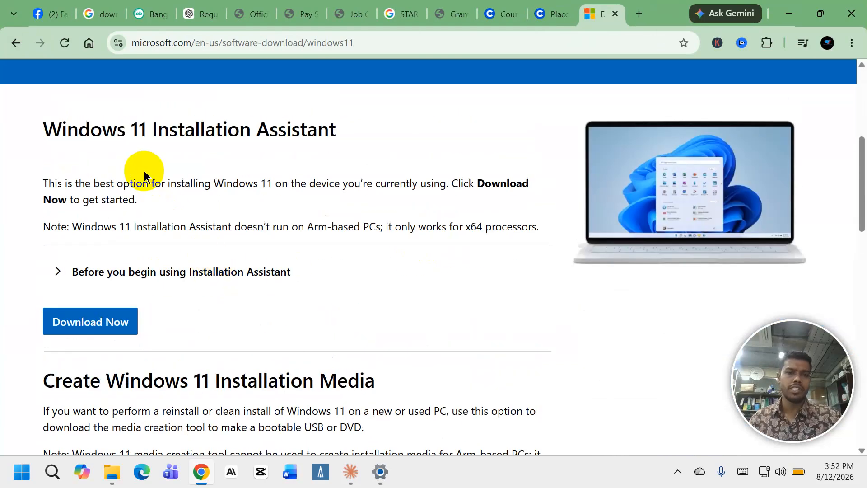
scroll(359, 267, "down", 3)
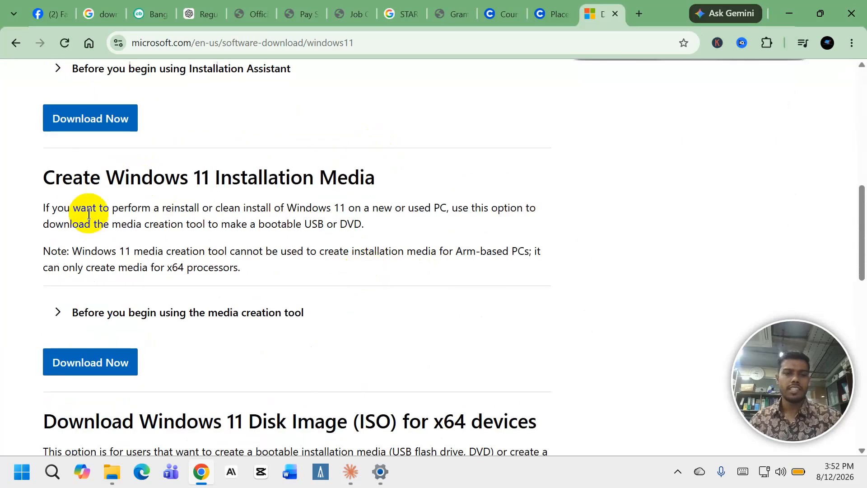
scroll(345, 213, "down", 1)
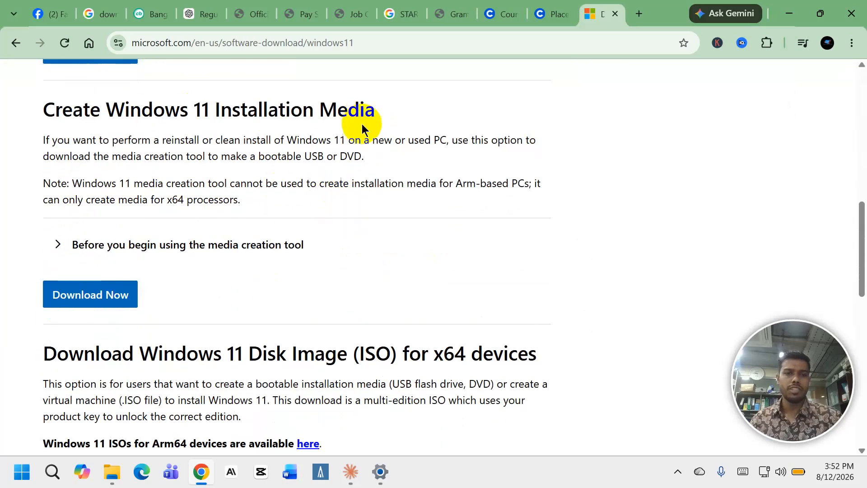
scroll(362, 217, "down", 4)
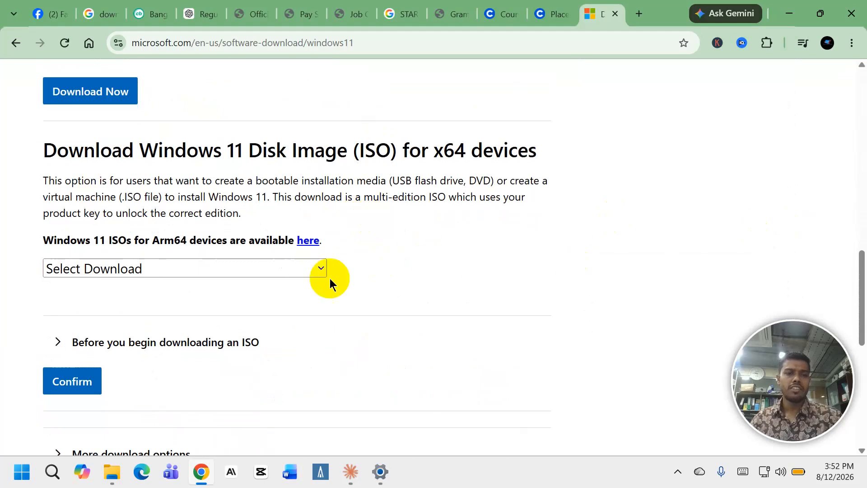
left_click_drag(51, 153, 581, 179)
left_click(570, 199)
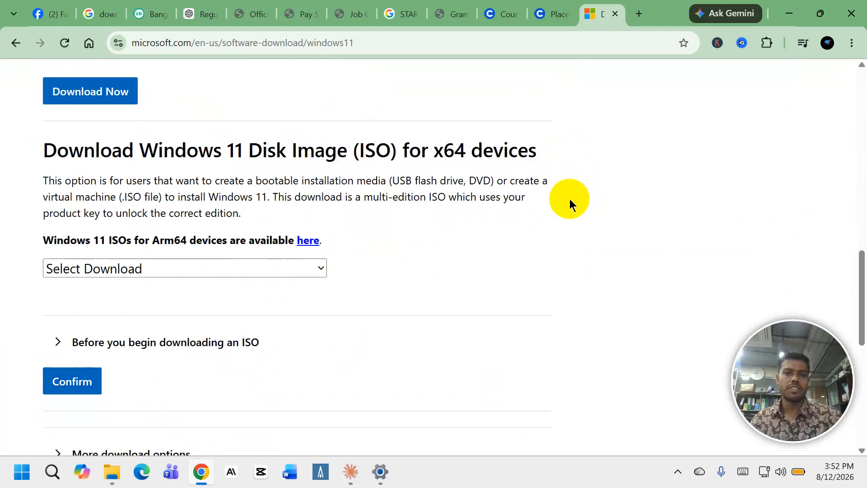
- Select Windows 11 (multi-edition ISO for x64 devices) as the download and confirm the choice
left_click(252, 270)
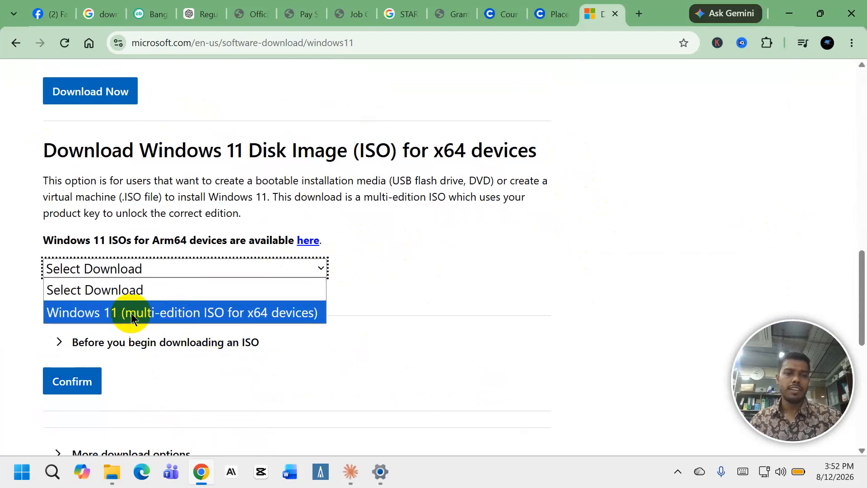
left_click(165, 314)
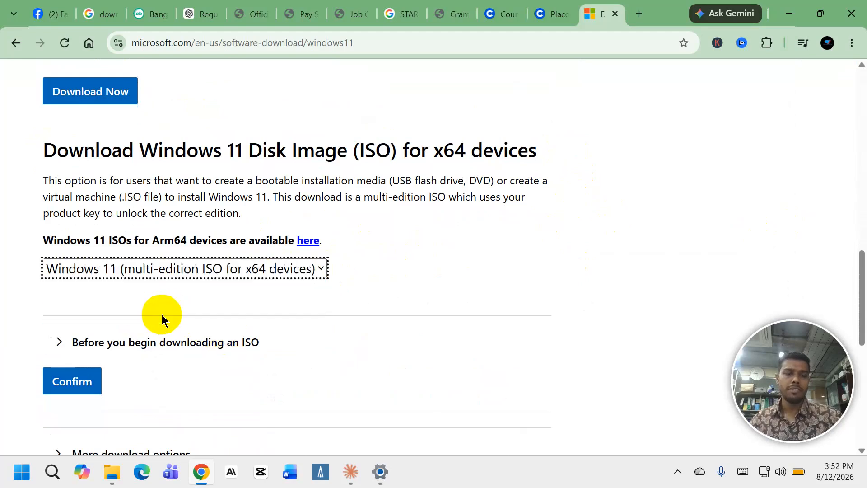
left_click(84, 388)
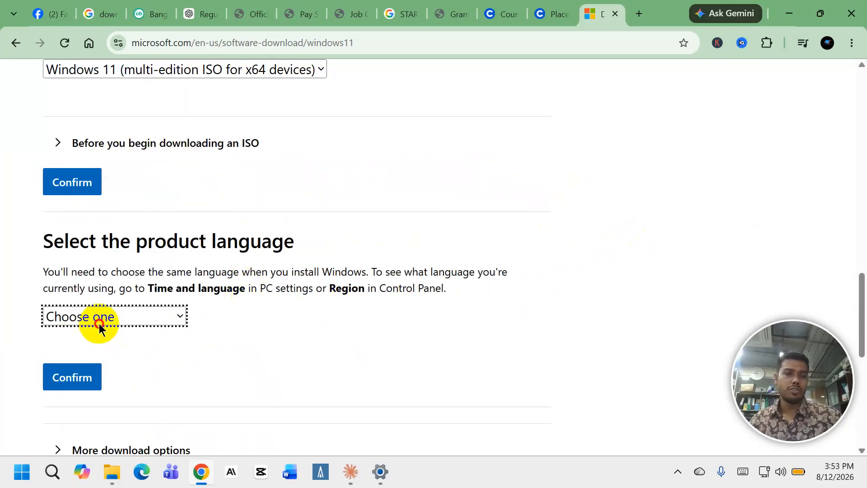
- Choose English (United States) as the product language and confirm it
left_click(99, 323)
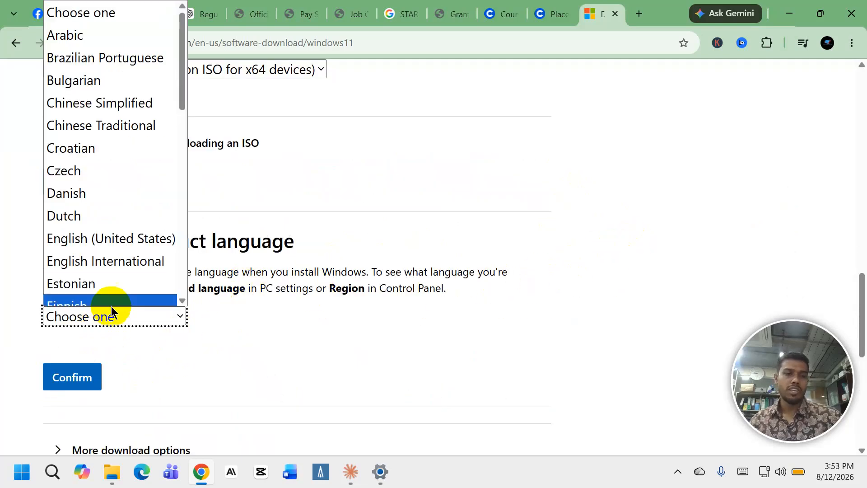
left_click(92, 233)
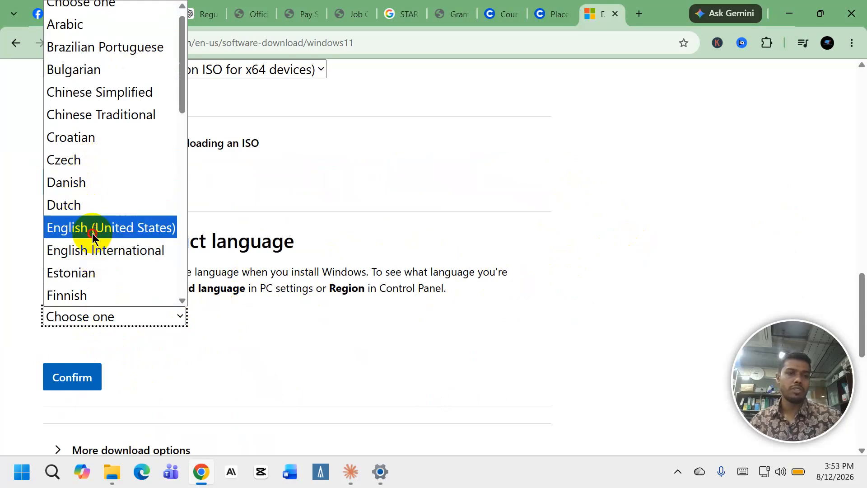
left_click(85, 379)
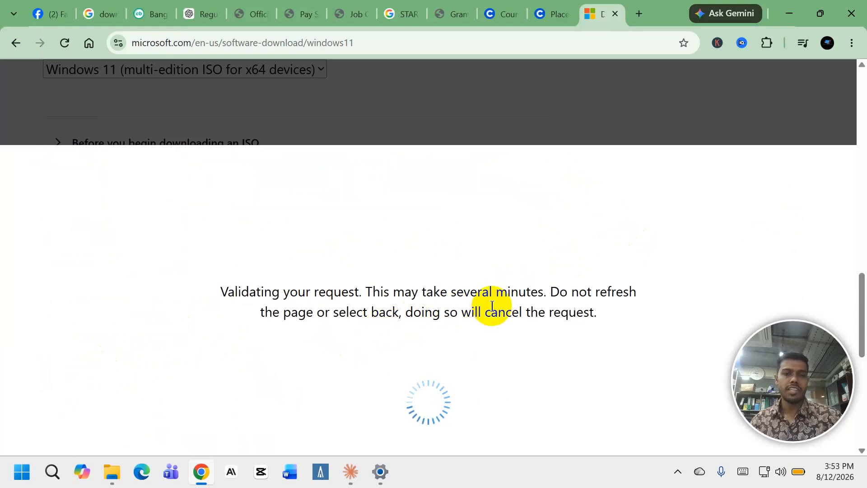
- Expand the additional download options, start the 64-bit Windows 11 ISO download and cancel saving the file
scroll(552, 136, "down", 2)
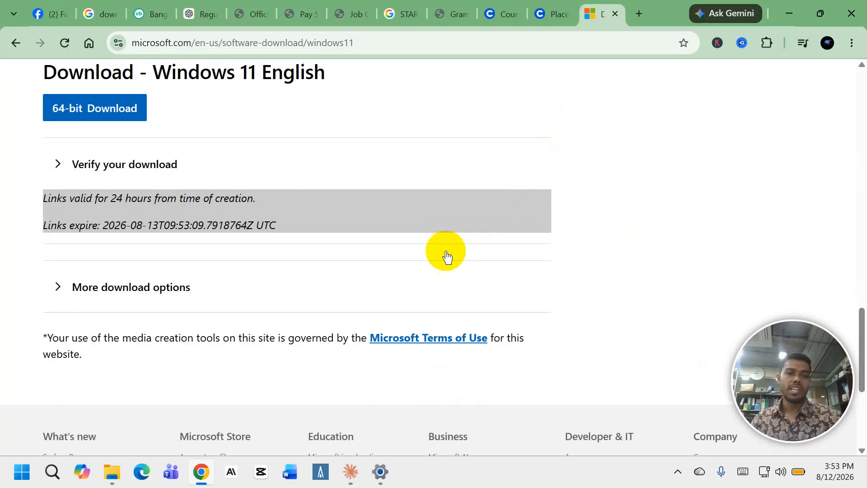
left_click(68, 302)
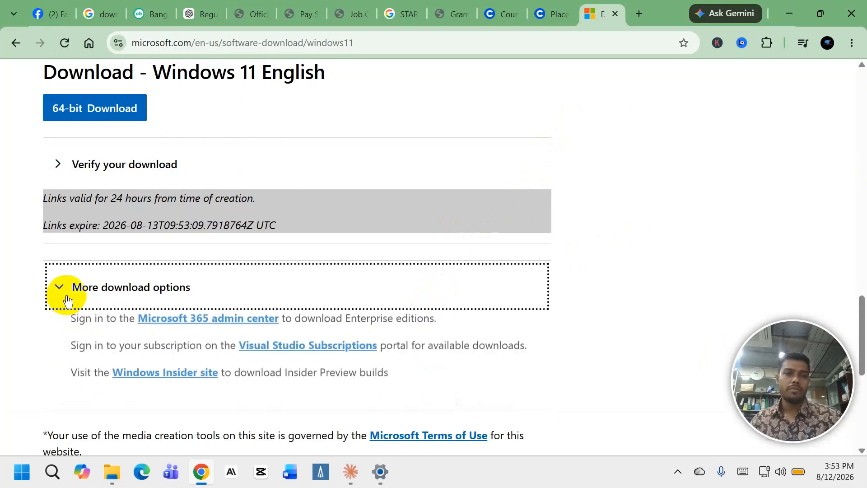
left_click(96, 113)
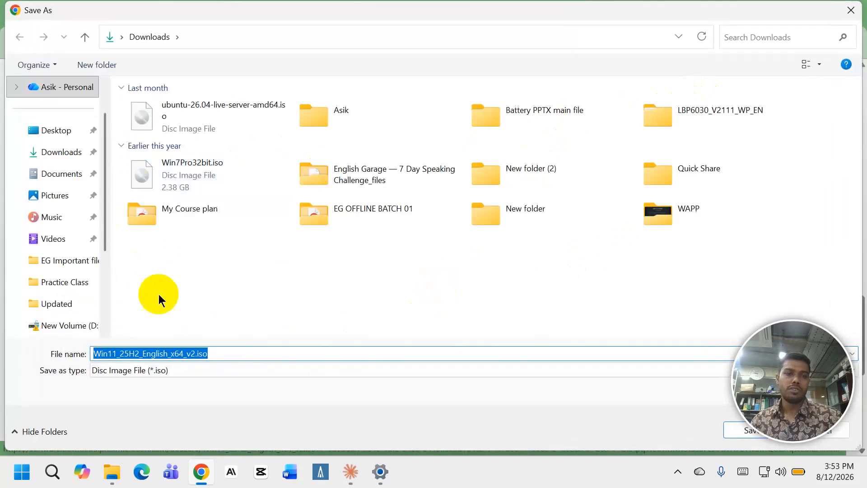
left_click(847, 18)
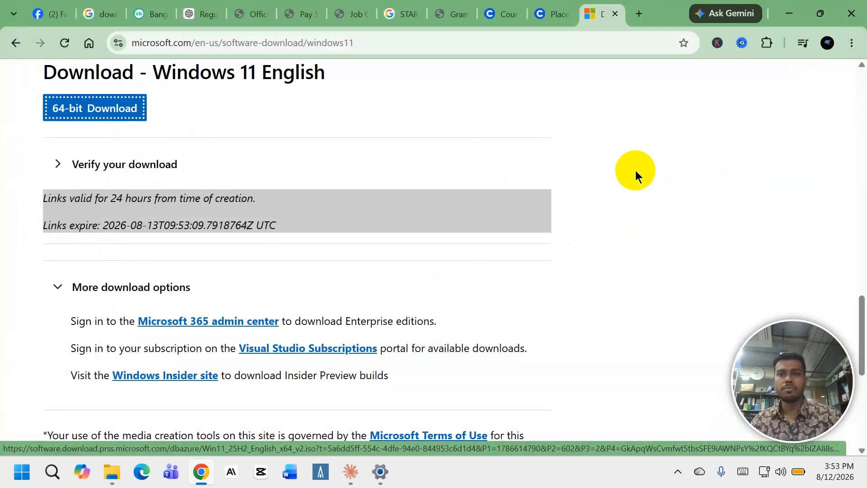
- Search Google in a new tab for "yumi multiboot download"
left_click(638, 15)
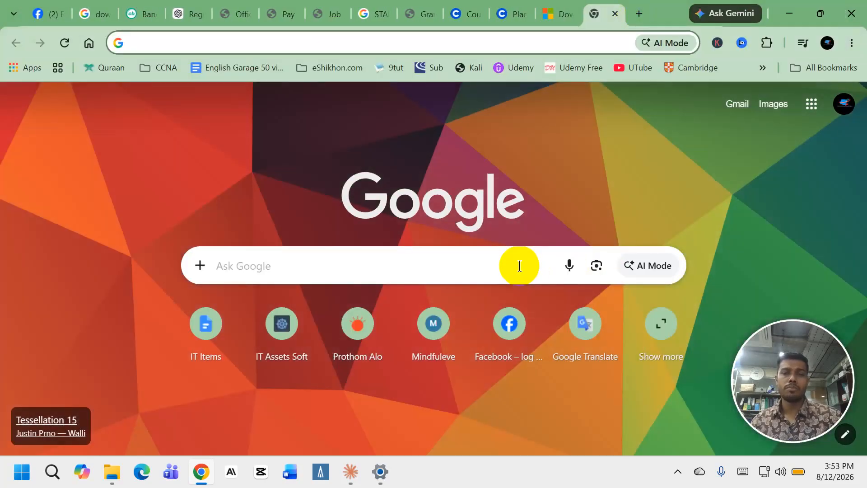
type("youmi")
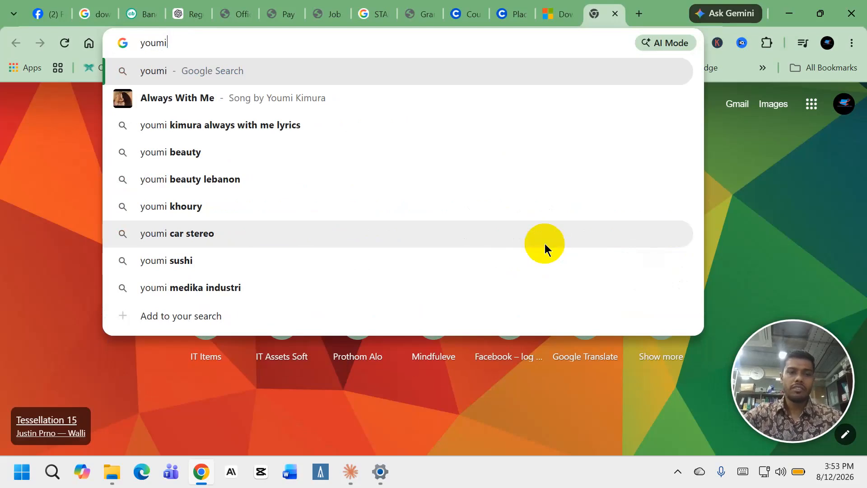
key("BackSpace")
key("BackSpace")
key("BackSpace")
key("BackSpace")
key("BackSpace")
type("umi")
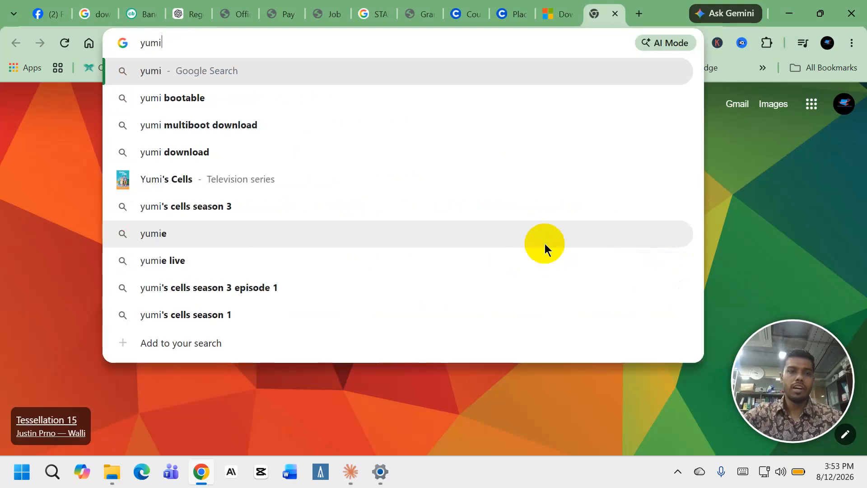
key("Down")
key("Down")
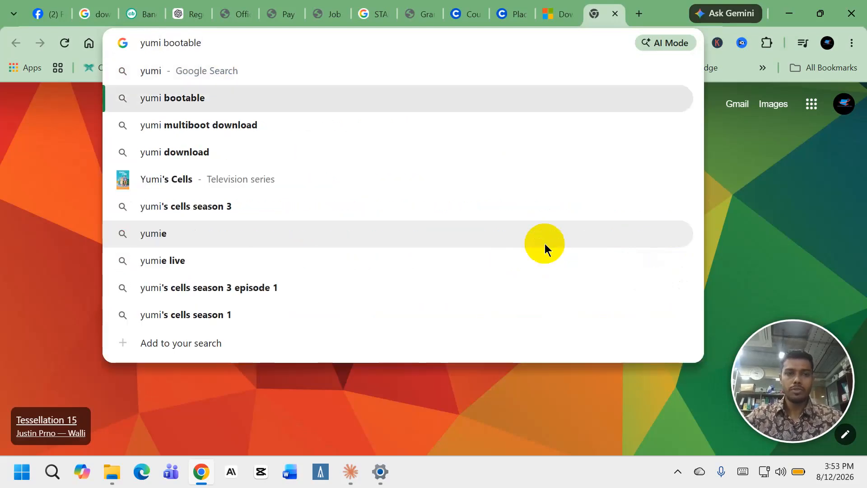
key("Return")
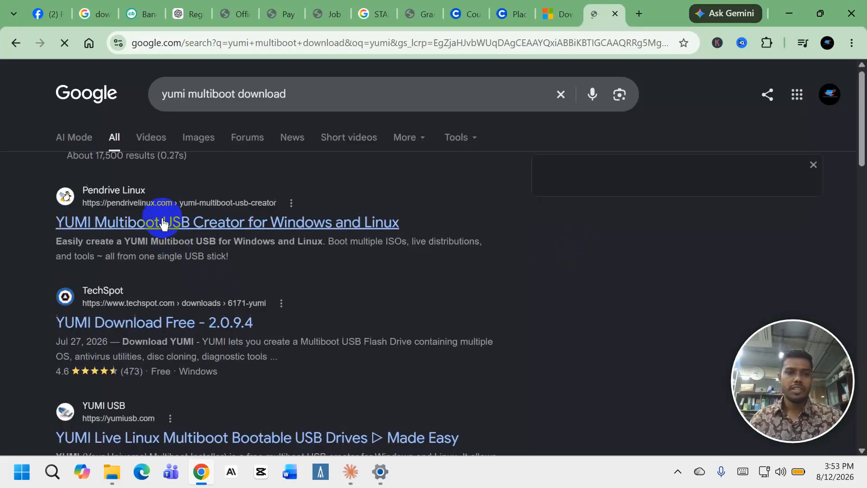
- Open Pendrive Linux's YUMI Multiboot USB Creator page and find the "Which YUMI Should I Use?" comparison table
left_click(123, 231)
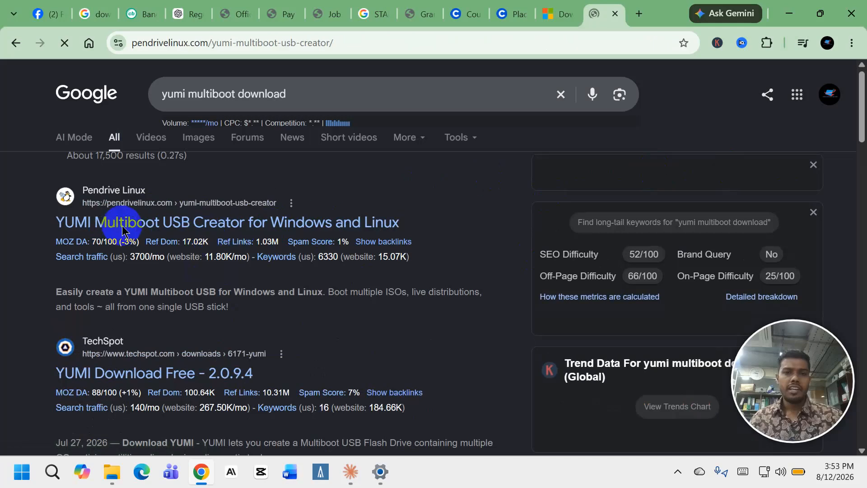
scroll(373, 229, "down", 4)
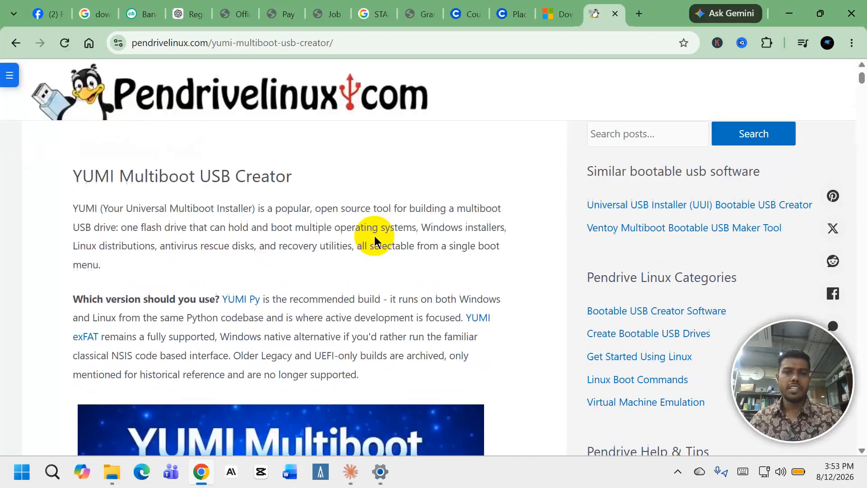
scroll(374, 237, "down", 15)
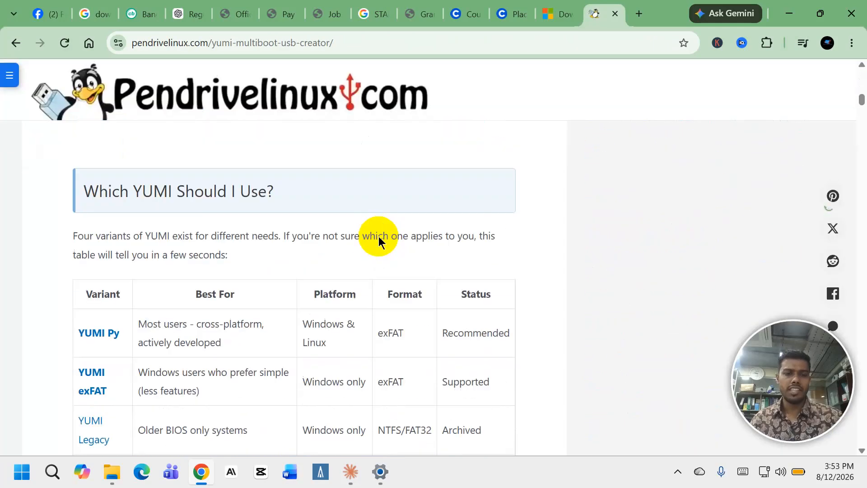
scroll(378, 238, "up", 3)
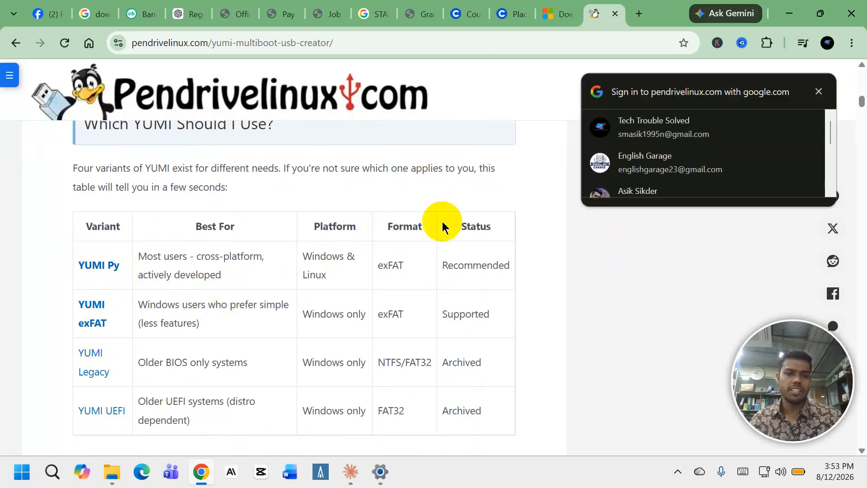
- Dismiss the Google sign-in prompt and go to the YUMI Py section from the comparison table
left_click(818, 91)
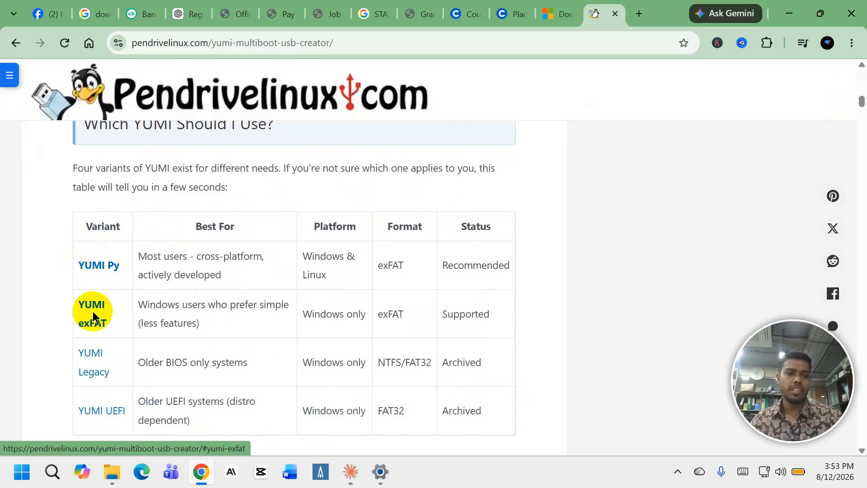
scroll(171, 372, "down", 1)
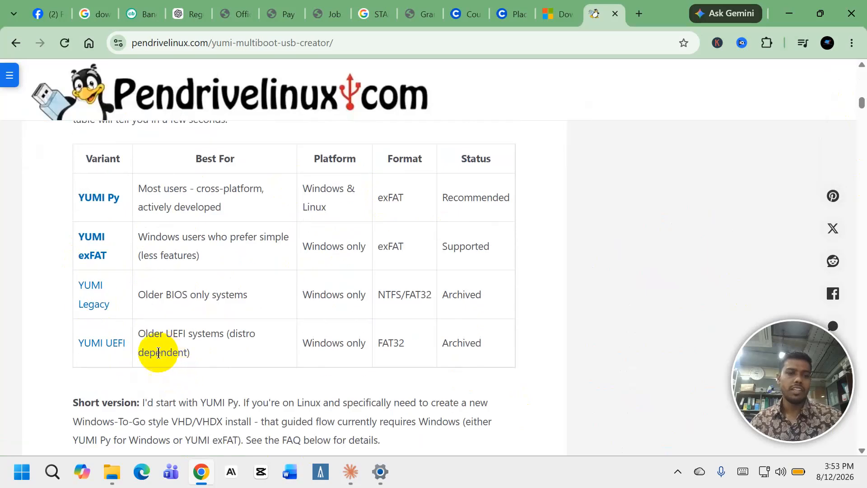
left_click(93, 201)
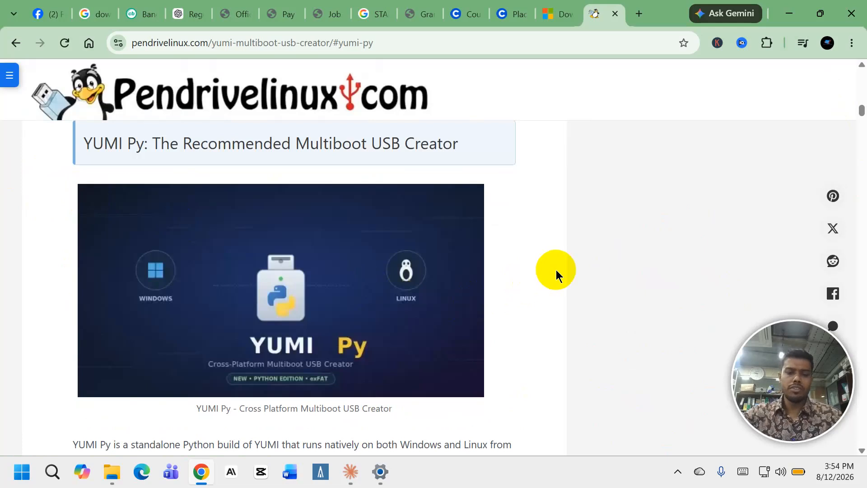
- Check the browser's download history for an existing YUMI download and close the history tab
key("ctrl+j")
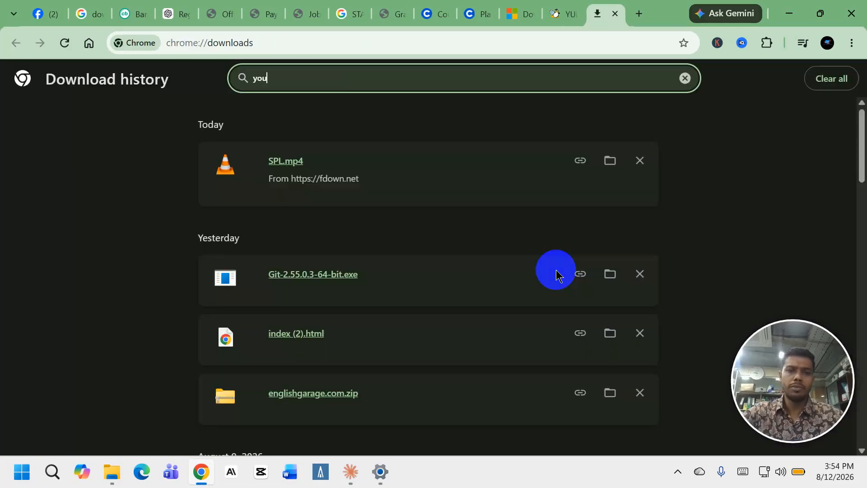
key("BackSpace")
type("umi")
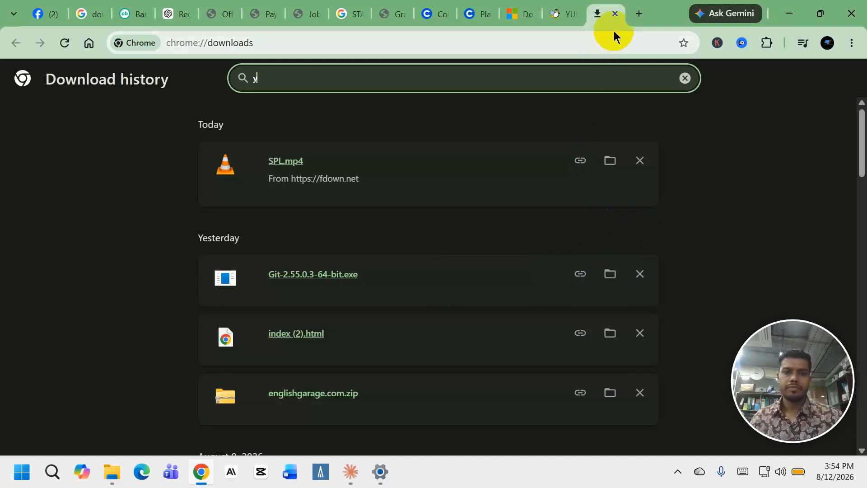
left_click(614, 15)
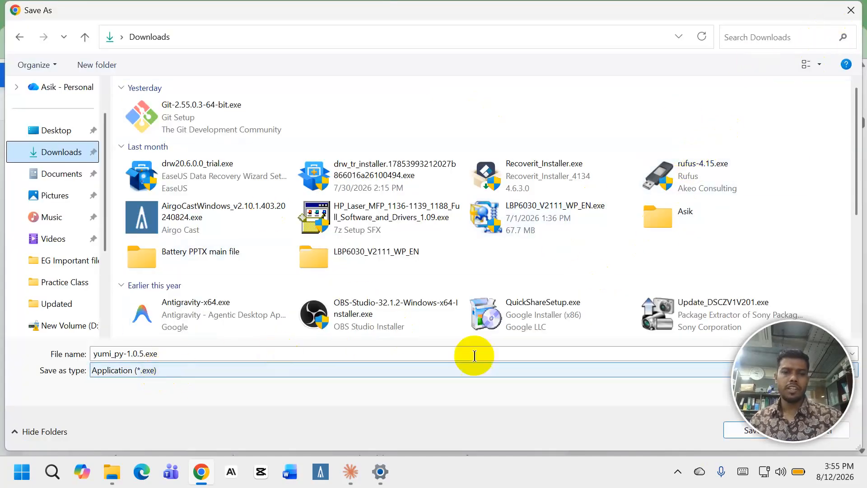
- Save the YUMI Py installer yumi_py-1.0.5.exe in the Downloads folder and launch it from the browser's recent downloads
left_click(736, 434)
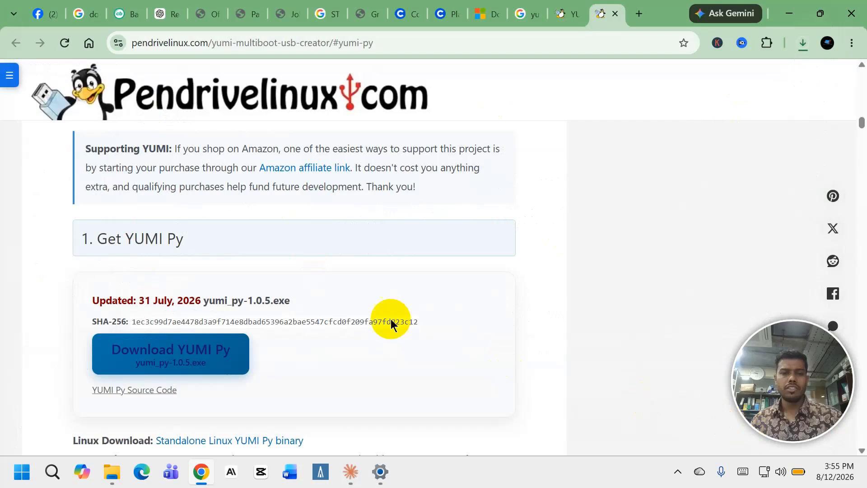
left_click(803, 43)
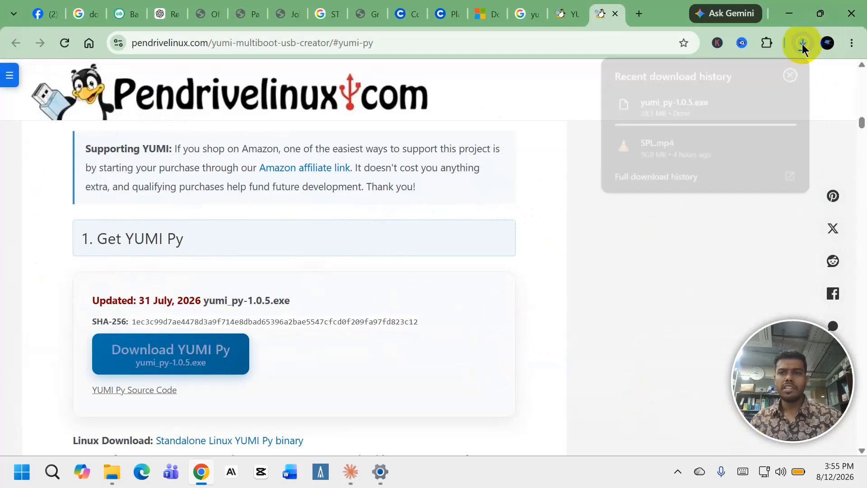
left_click(673, 110)
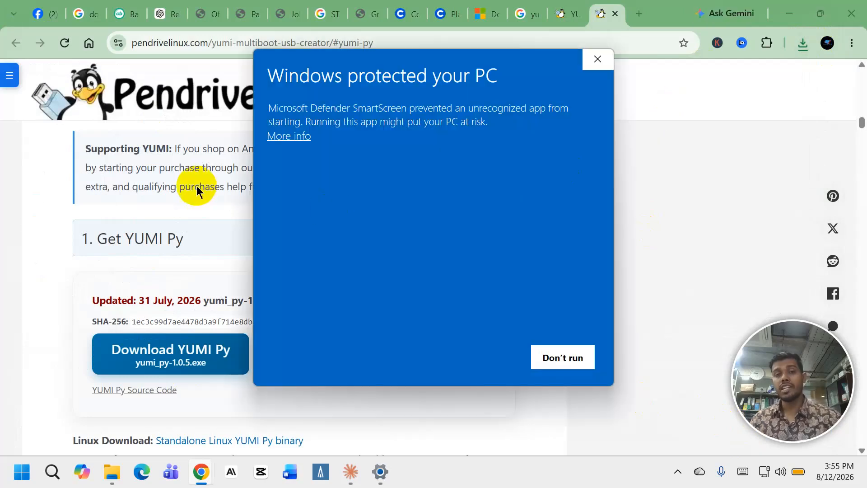
- Allow yumi_py-1.0.5.exe to run despite the SmartScreen block and accept the YUMI disclaimer
left_click(300, 139)
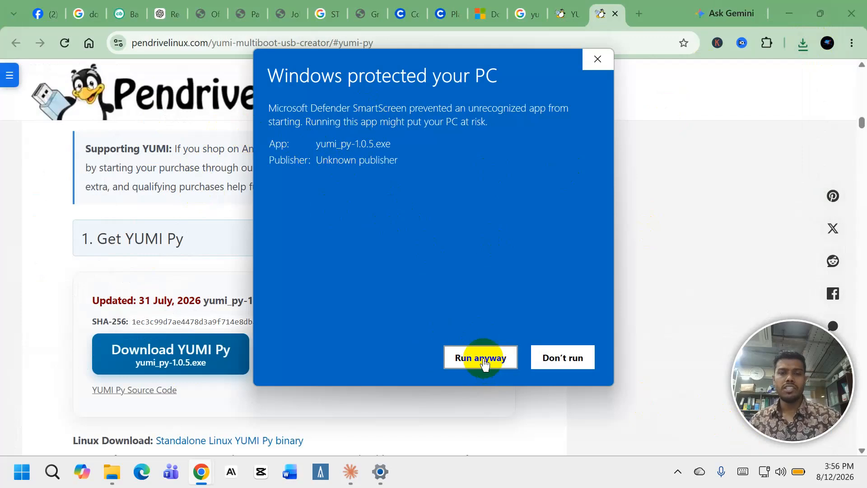
left_click(497, 366)
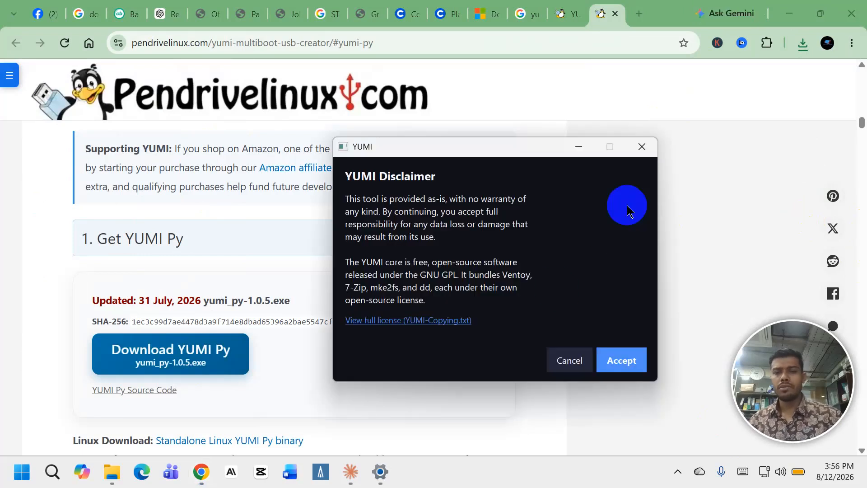
left_click(614, 361)
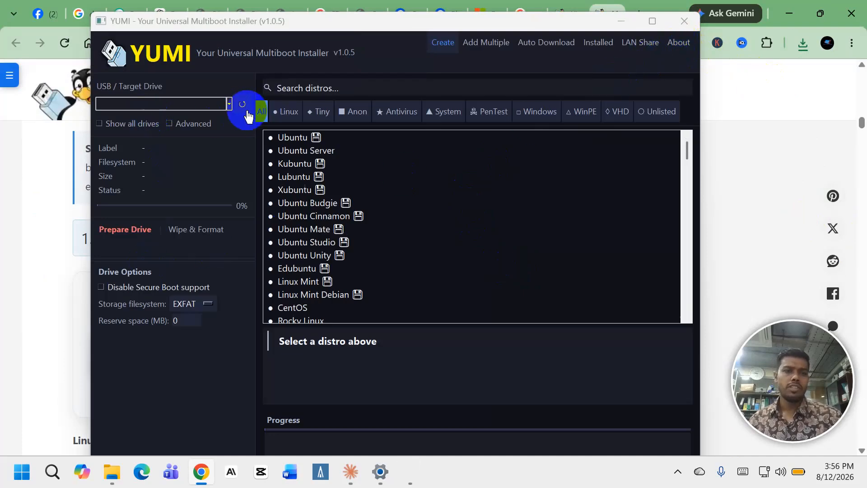
- Select the 14.6 GB USB stick on Disk 1 as YUMI's target drive and close the File Explorer window showing its contents
left_click(229, 105)
left_click(229, 105)
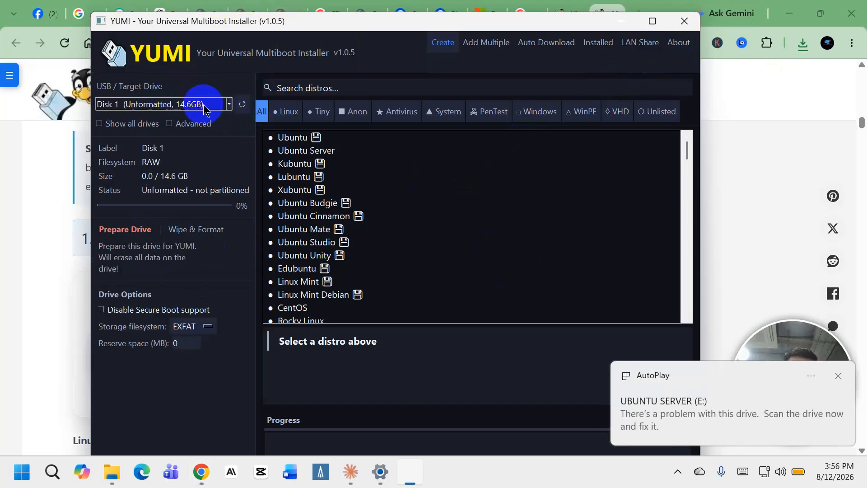
scroll(307, 277, "down", 15)
scroll(311, 280, "down", 12)
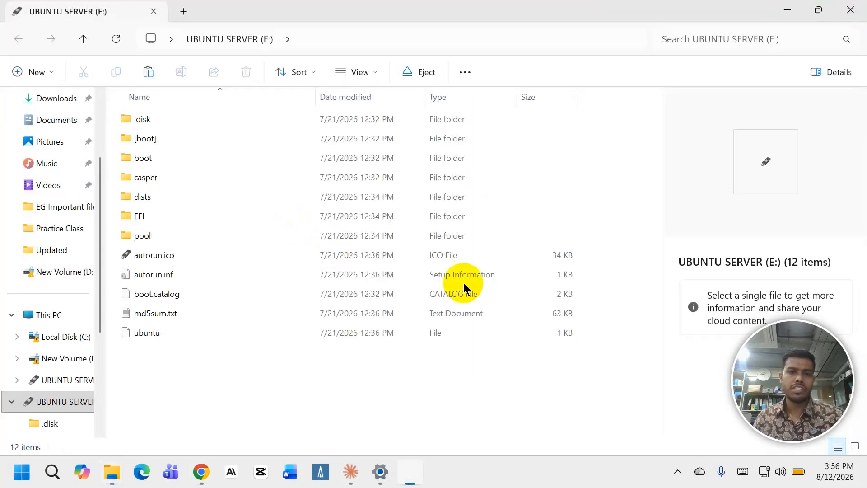
left_click(850, 10)
- Choose Windows 11 Installer ISO as the distribution in YUMI's list
scroll(392, 220, "up", 12)
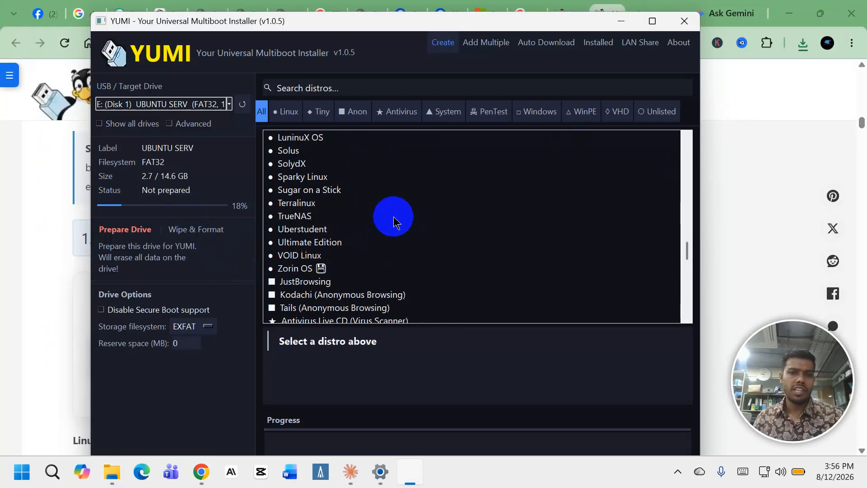
scroll(393, 222, "down", 6)
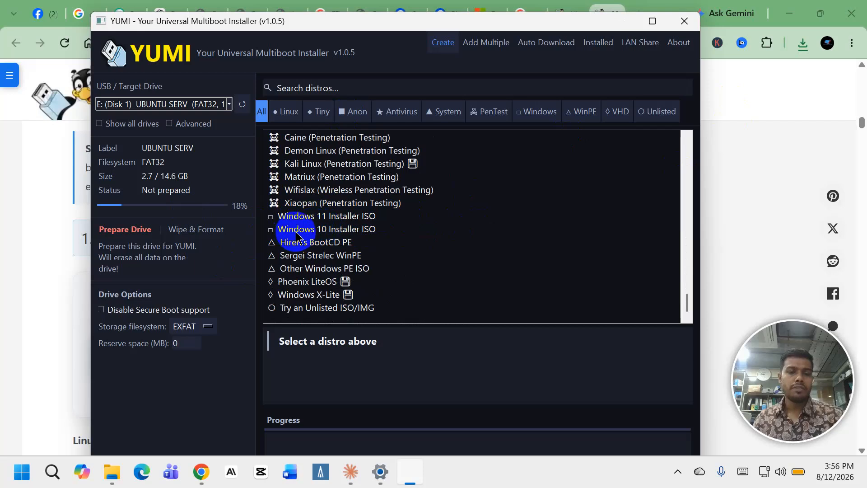
left_click(329, 231)
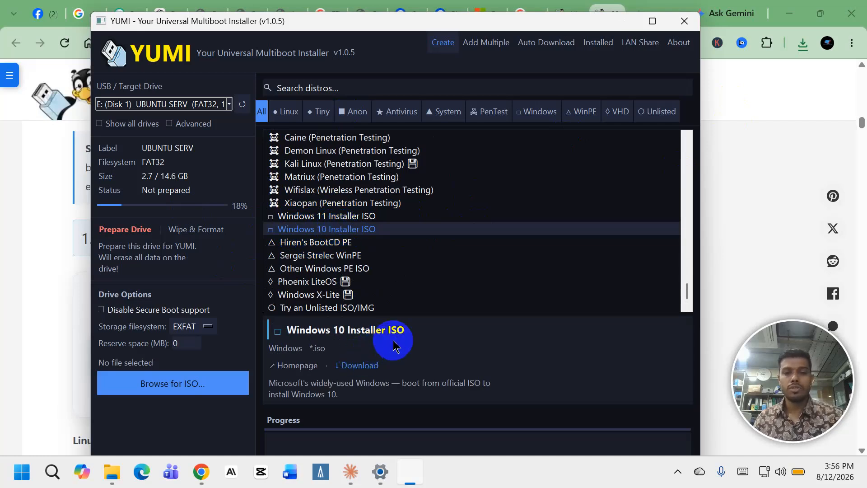
left_click(332, 217)
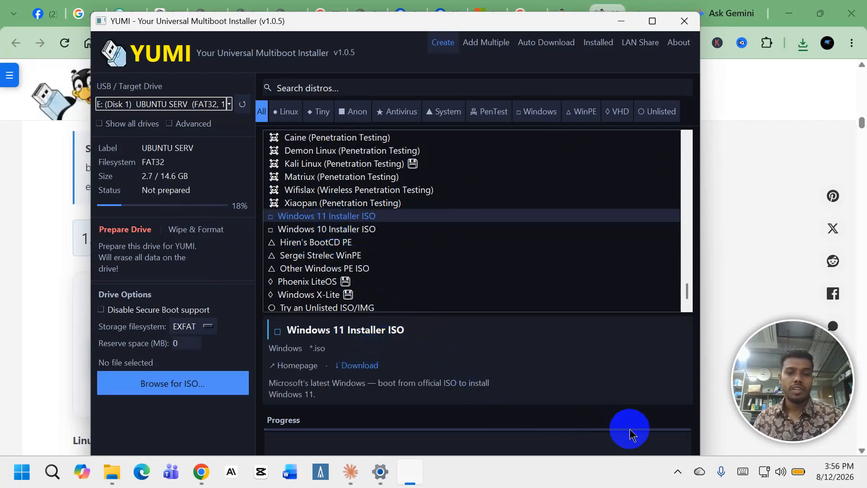
- Find Win11_22H2_English_x64v1.iso on New Volume (D:) and load it as the Windows 11 installer ISO
left_click(162, 388)
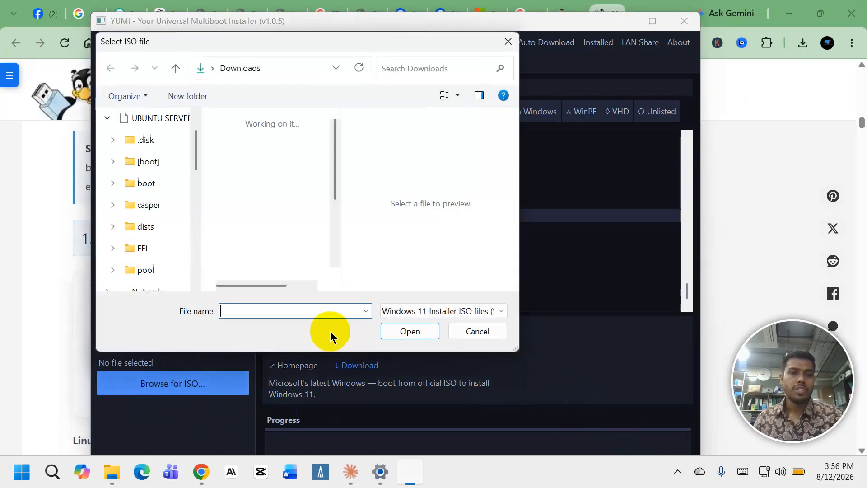
left_click(506, 42)
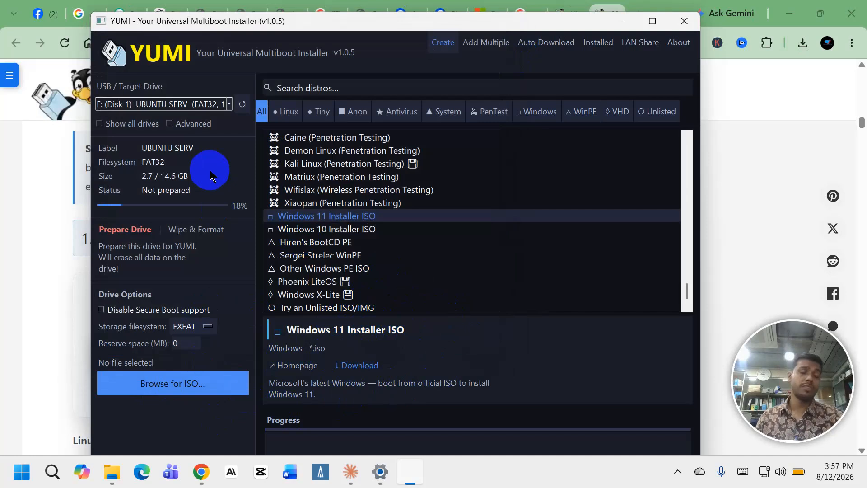
left_click(191, 395)
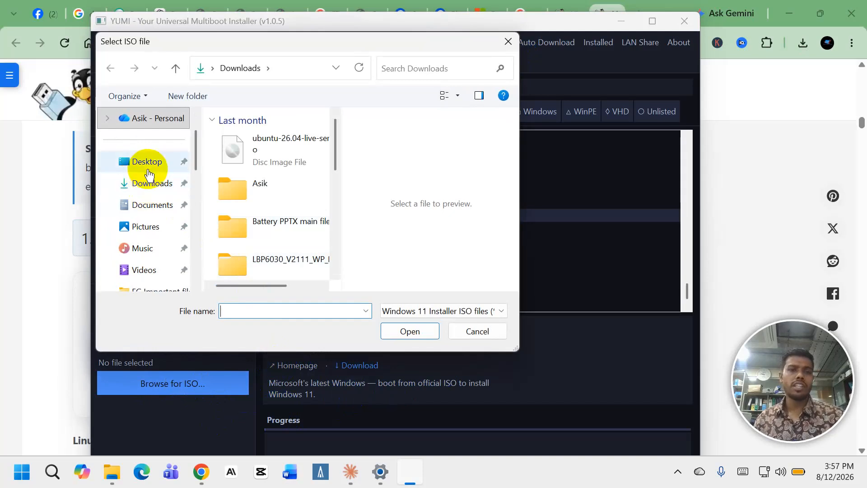
left_click(146, 171)
scroll(300, 193, "down", 3)
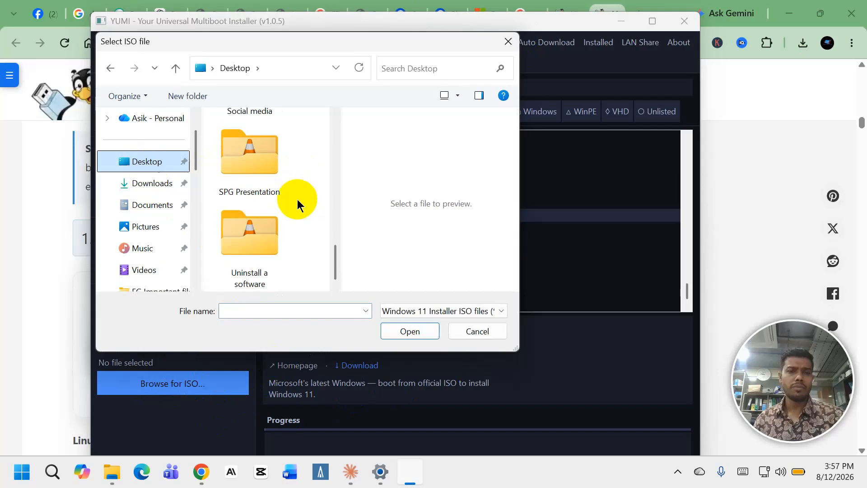
left_click(142, 192)
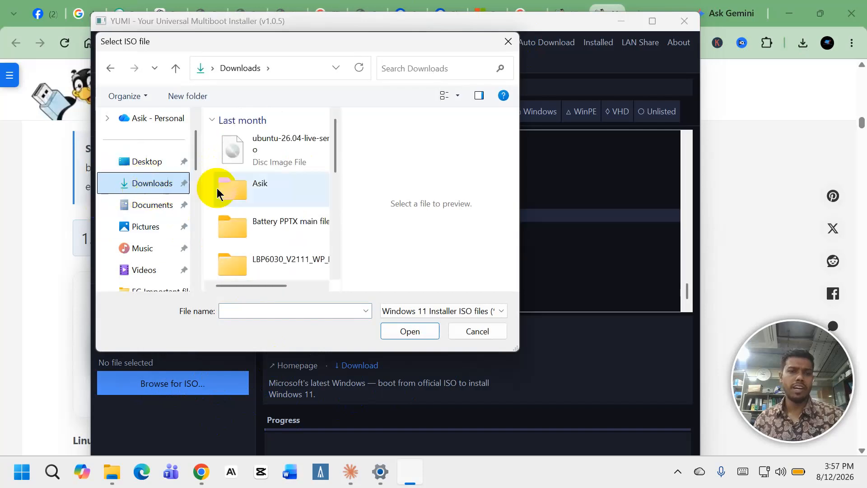
left_click(153, 210)
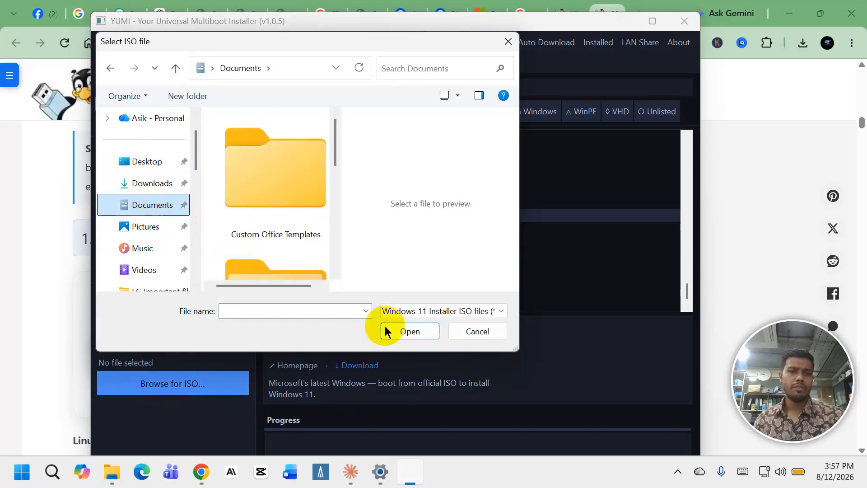
scroll(170, 212, "down", 6)
scroll(156, 233, "down", 1)
scroll(154, 239, "up", 4)
scroll(151, 244, "down", 3)
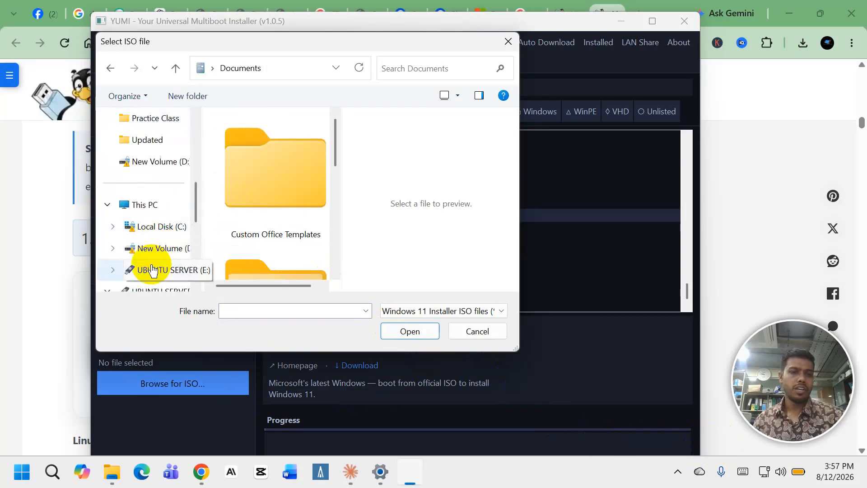
left_click(163, 250)
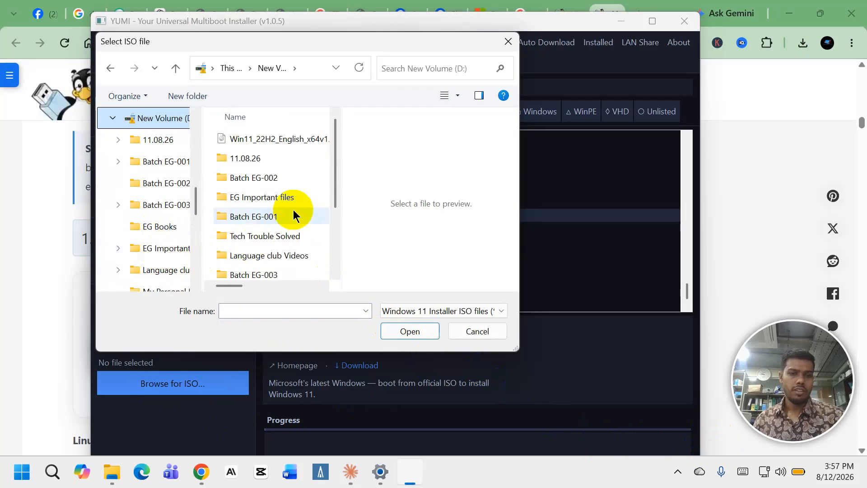
double_click(246, 140)
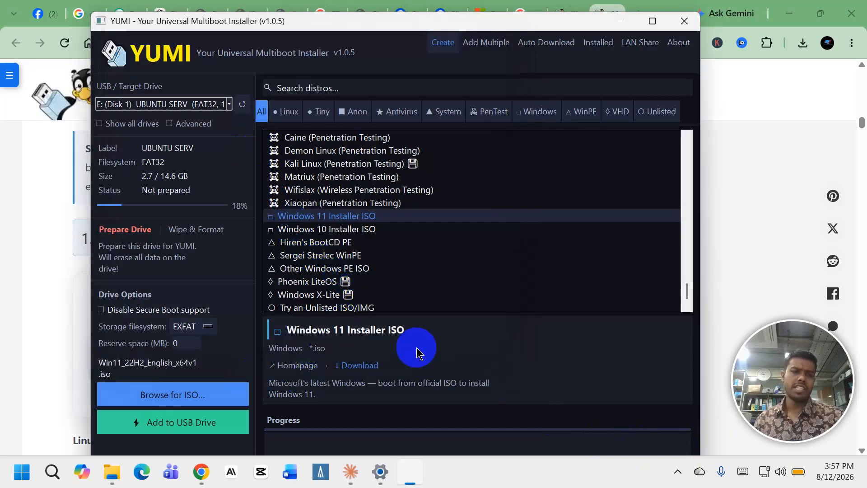
- Maximize YUMI, add the ISO to the USB drive with consent to erase and prepare it, and close the File Explorer windows that open
left_click(651, 21)
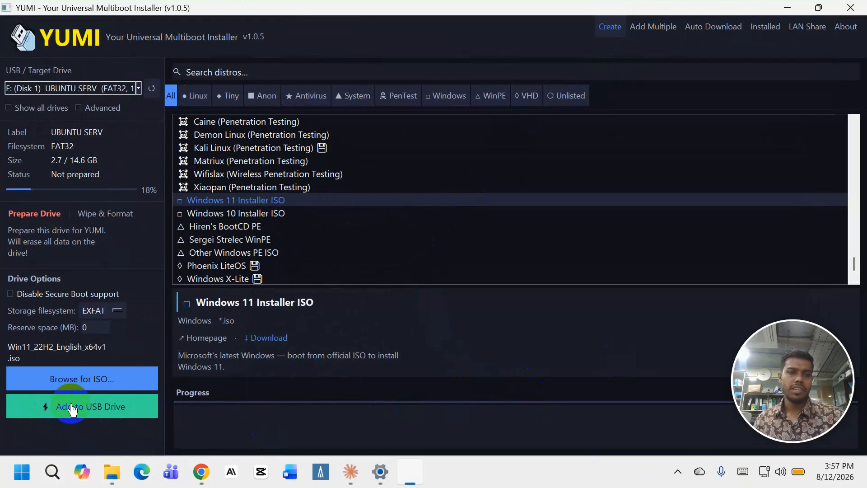
left_click(72, 409)
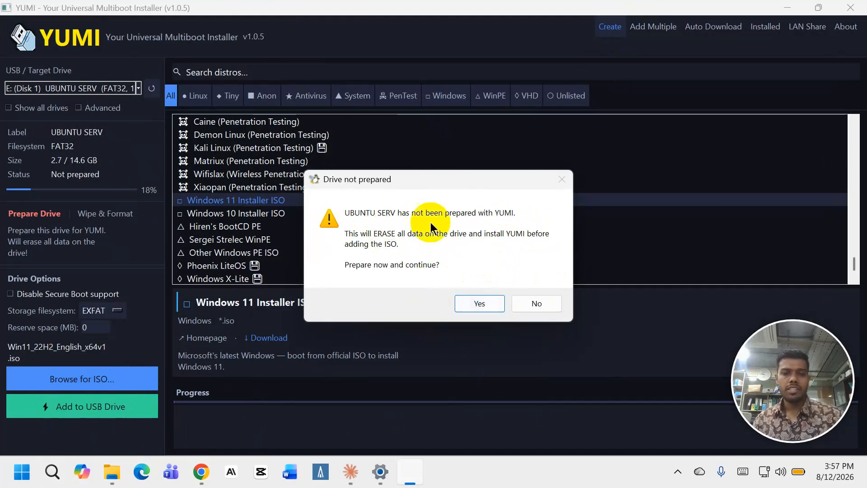
left_click(483, 305)
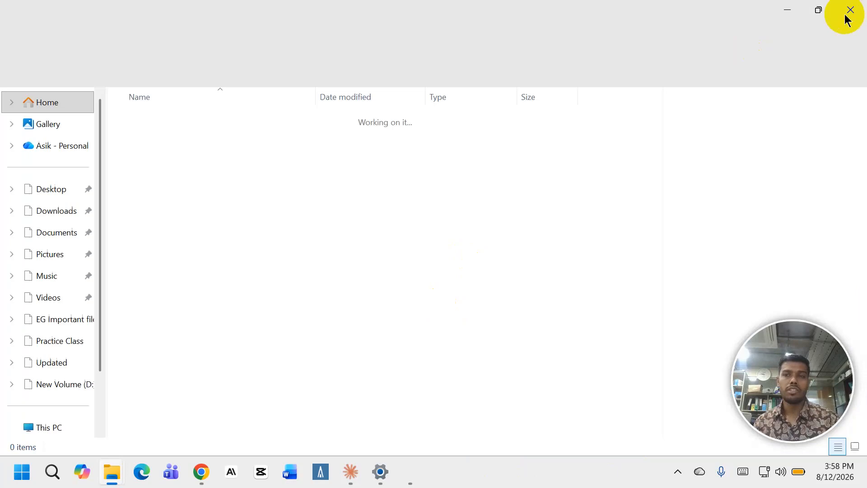
left_click(848, 12)
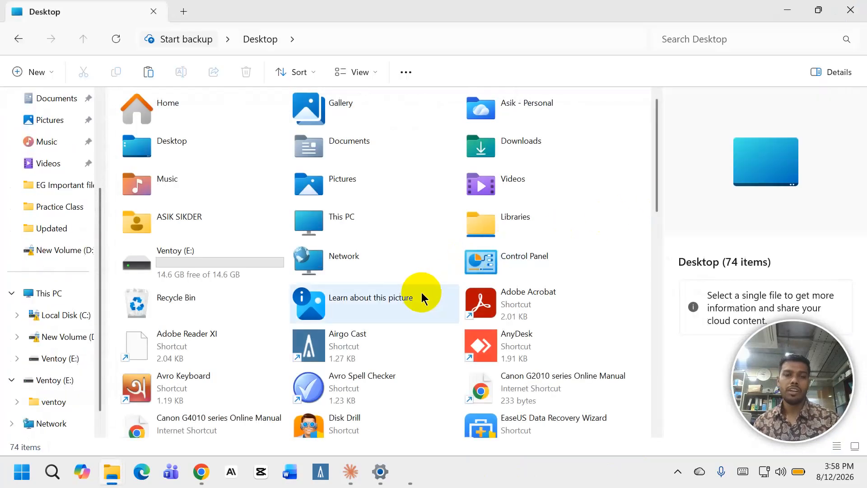
left_click(850, 10)
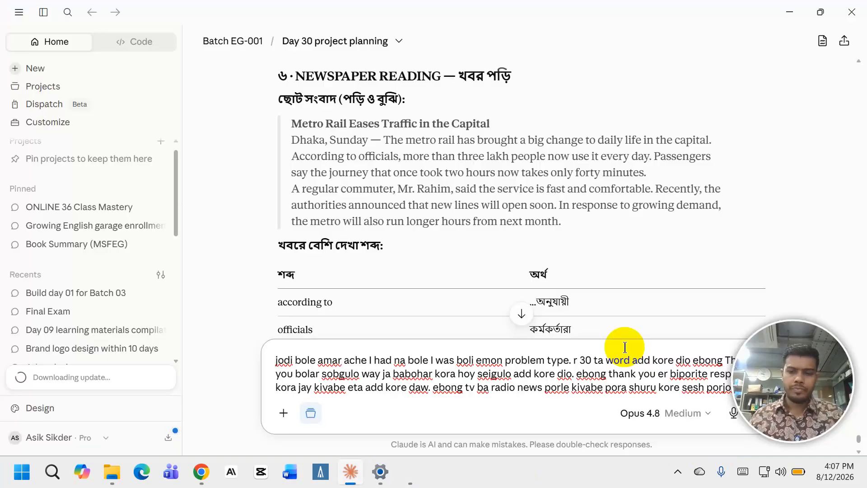
- Bring YUMI back in front of the Claude window to check the ISO installation, and minimize YUMI and the browser
left_click(778, 15)
left_click(410, 472)
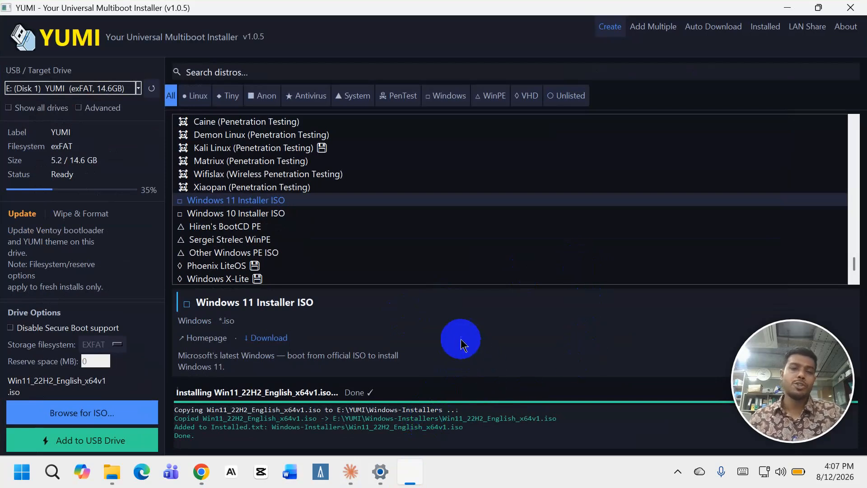
left_click(793, 12)
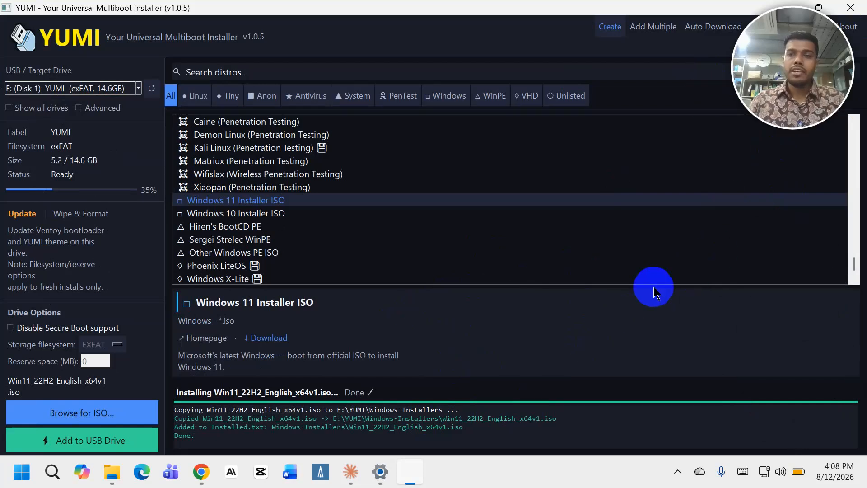
left_click(787, 8)
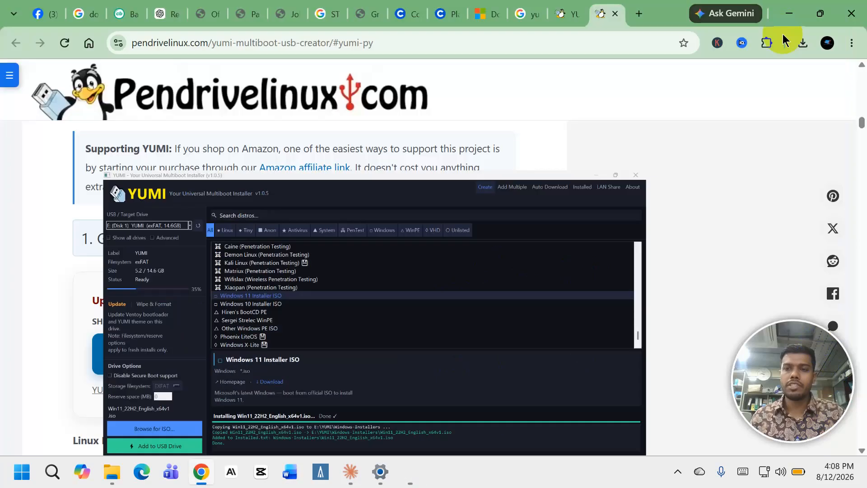
left_click(786, 15)
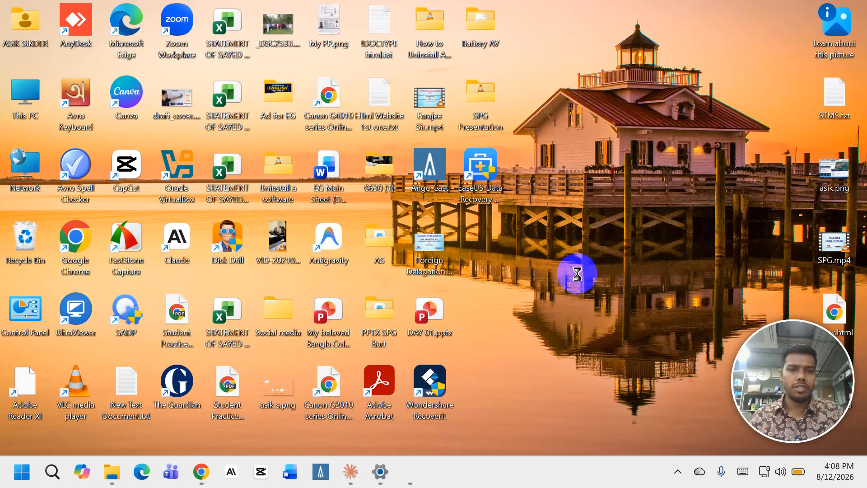
- Inspect the ventoy, YUMI and Windows-Installers folders on the YUMI (E:) drive and return to the desktop
key("super+e")
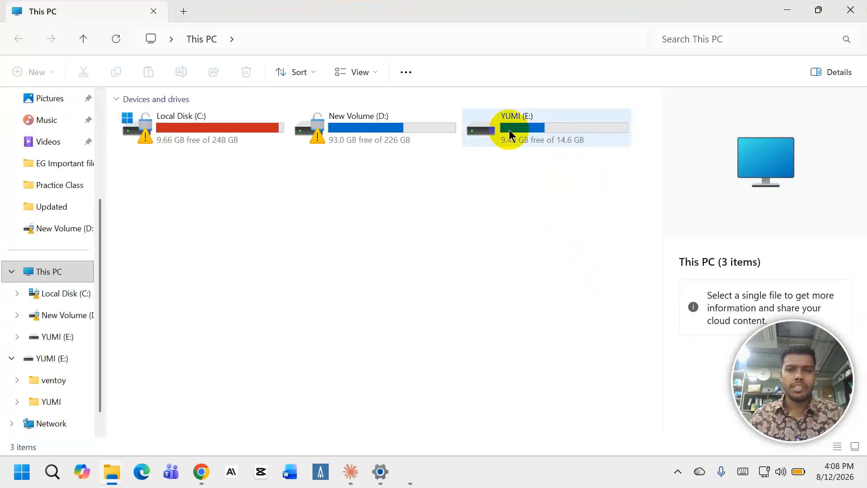
double_click(515, 129)
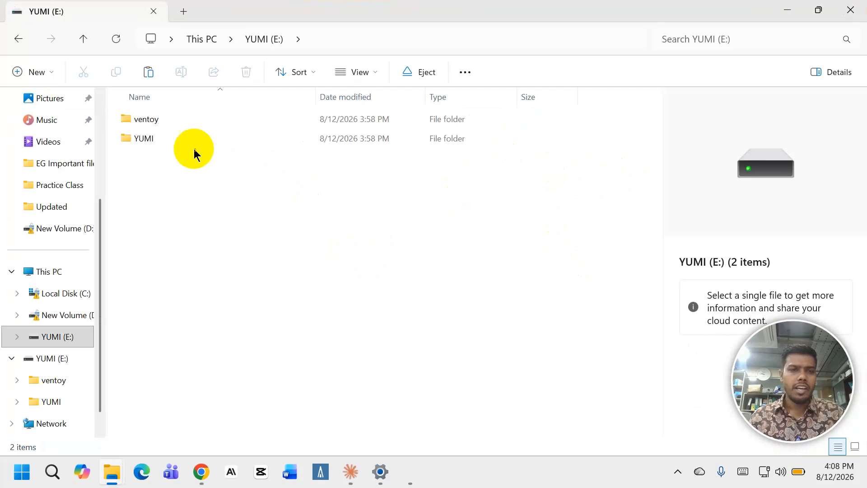
double_click(173, 119)
left_click(18, 38)
double_click(177, 144)
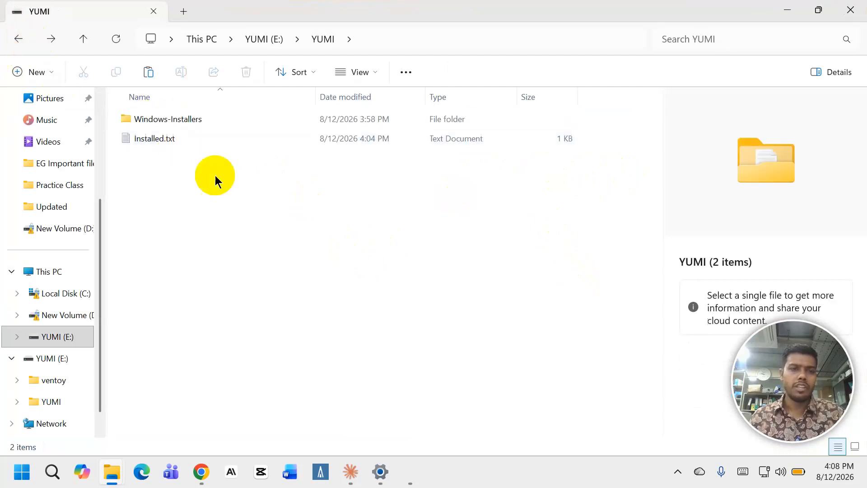
double_click(178, 120)
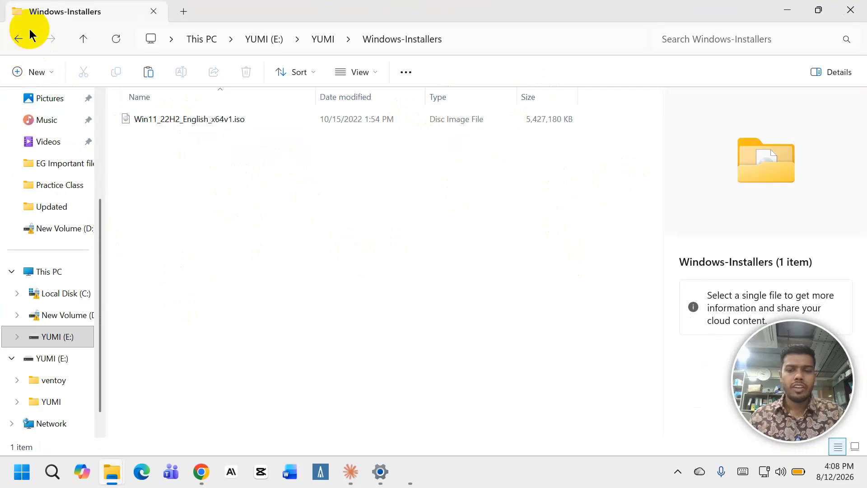
key("super+d")
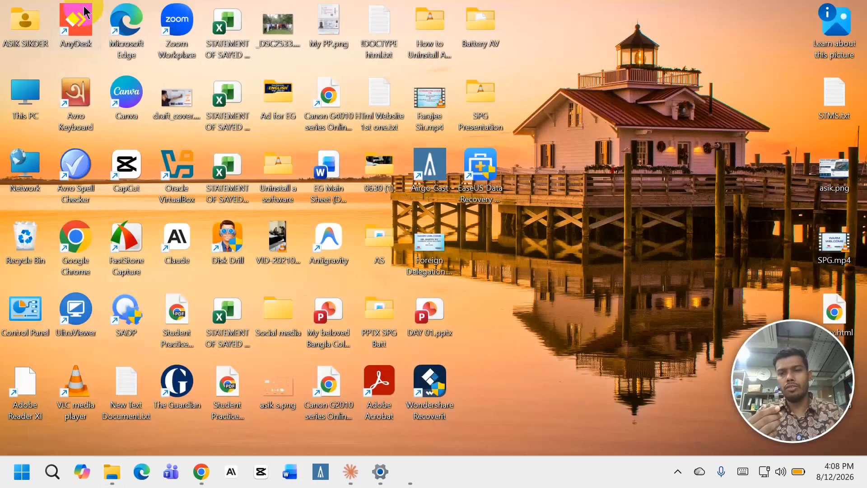